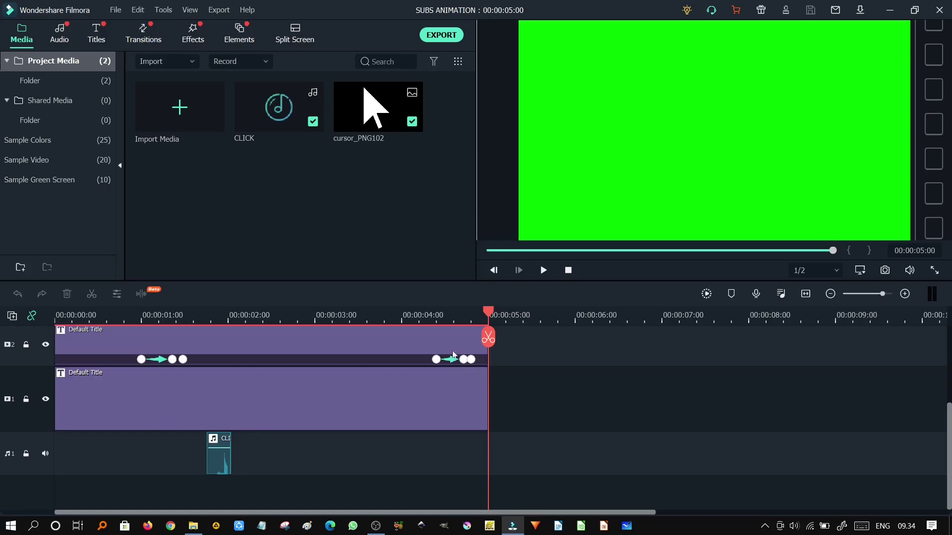
# Step: Look over the timeline tracks and play the subscribe animation from the beginning
pyautogui.moveTo(488, 320); pyautogui.dragTo(294, 316)
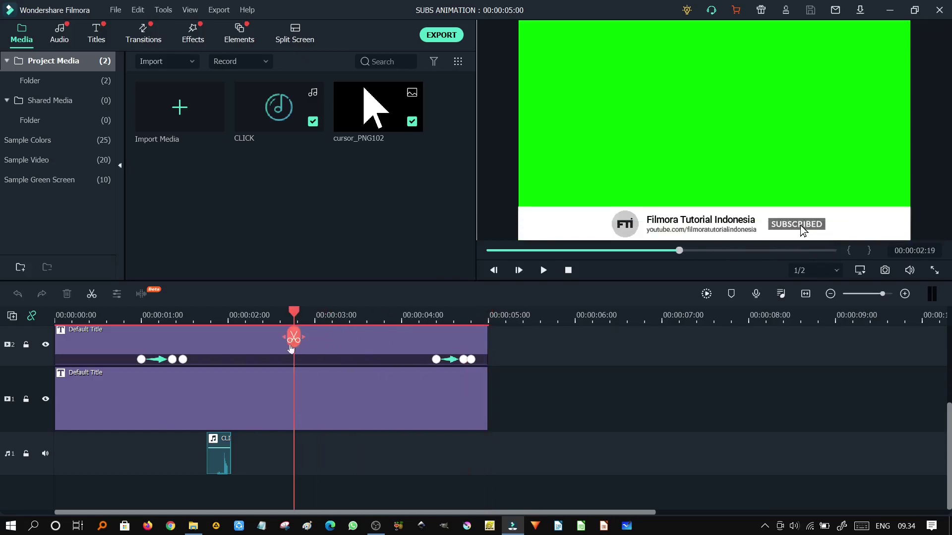
pyautogui.scroll(2, 105, 462)
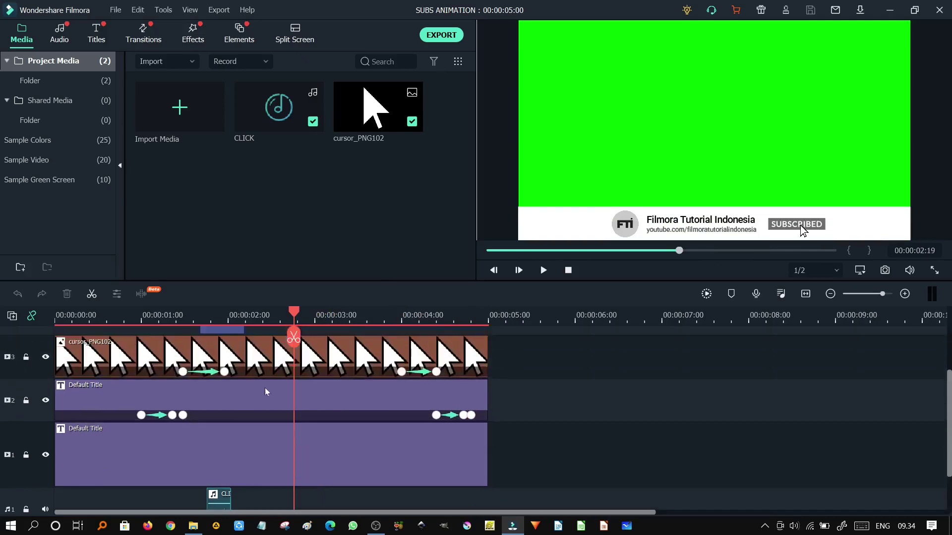
pyautogui.scroll(2, 265, 390)
pyautogui.scroll(-4, 391, 337)
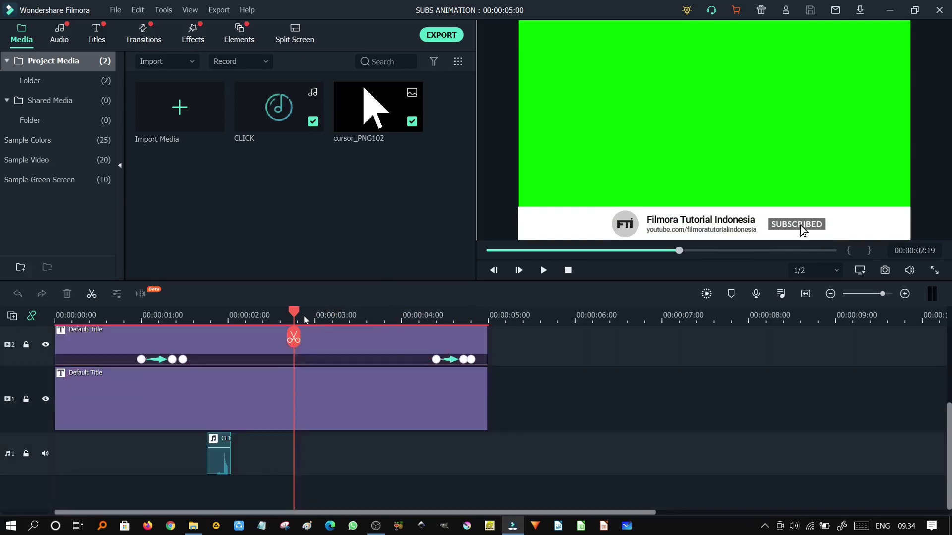
pyautogui.moveTo(294, 316); pyautogui.dragTo(55, 316)
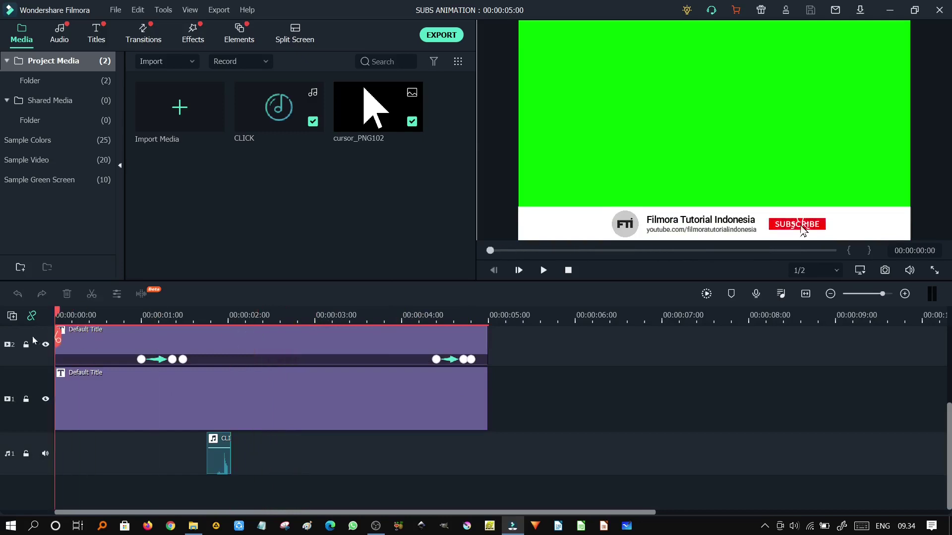
pyautogui.click(541, 273)
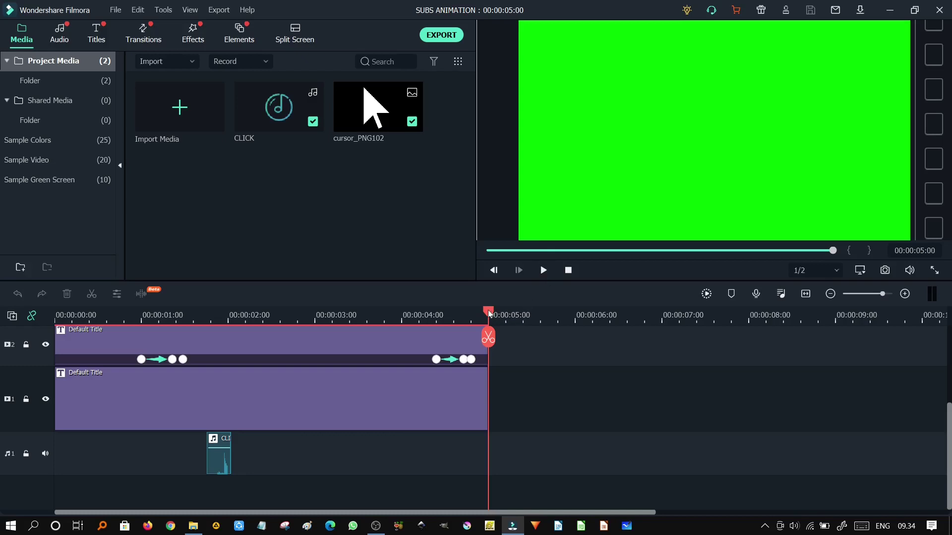
# Step: Park the playhead at 00:00:03:01 and open the channel title on video track 2 in the advanced text editor
pyautogui.moveTo(489, 314); pyautogui.dragTo(319, 314)
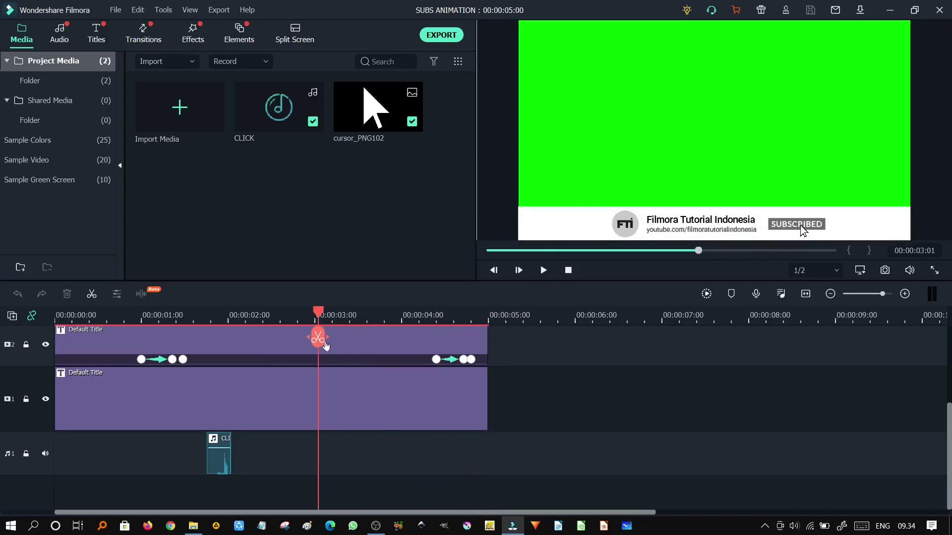
pyautogui.hotkey('ctrl', 'z')
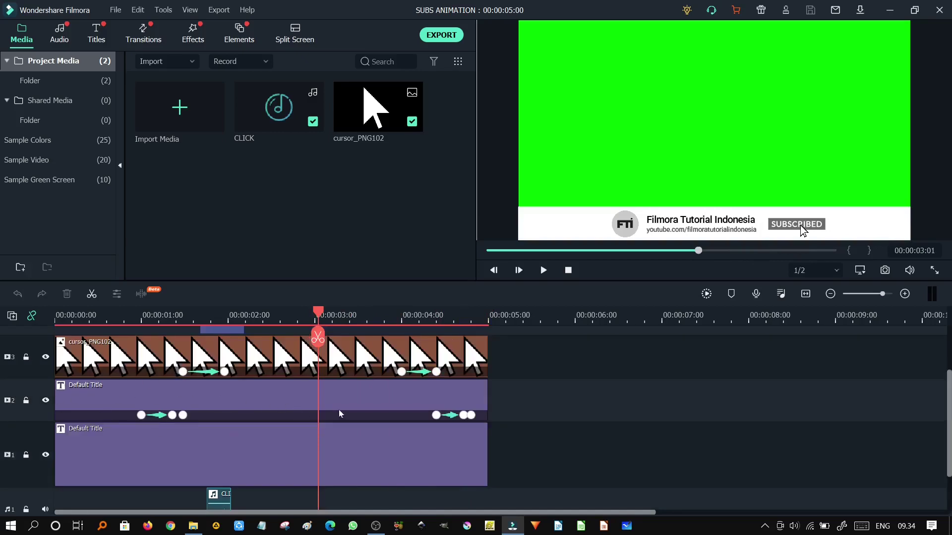
pyautogui.doubleClick(347, 397)
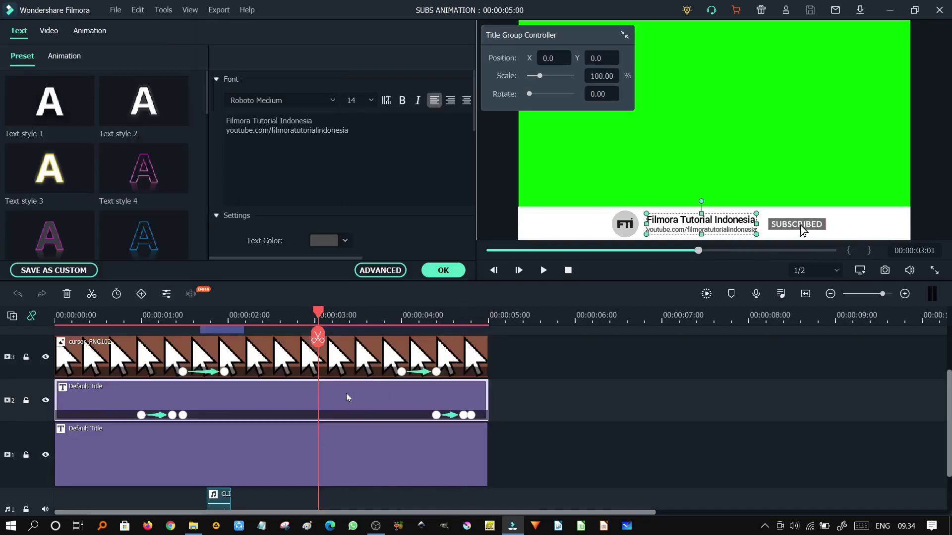
pyautogui.click(382, 271)
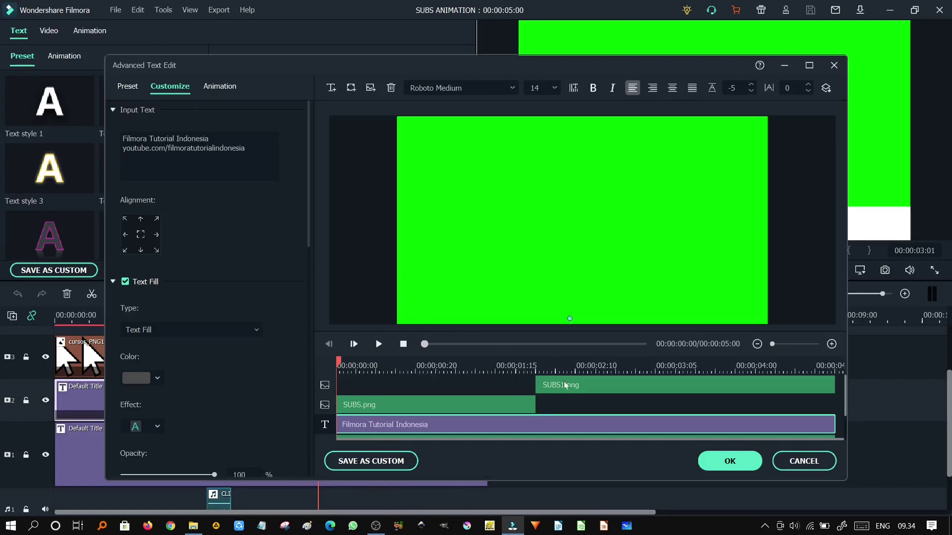
# Step: Examine the title's layers and the switch between the SUBSCRIBE and SUBSCRIBED images, stopping at 00:00:01:23
pyautogui.click(564, 365)
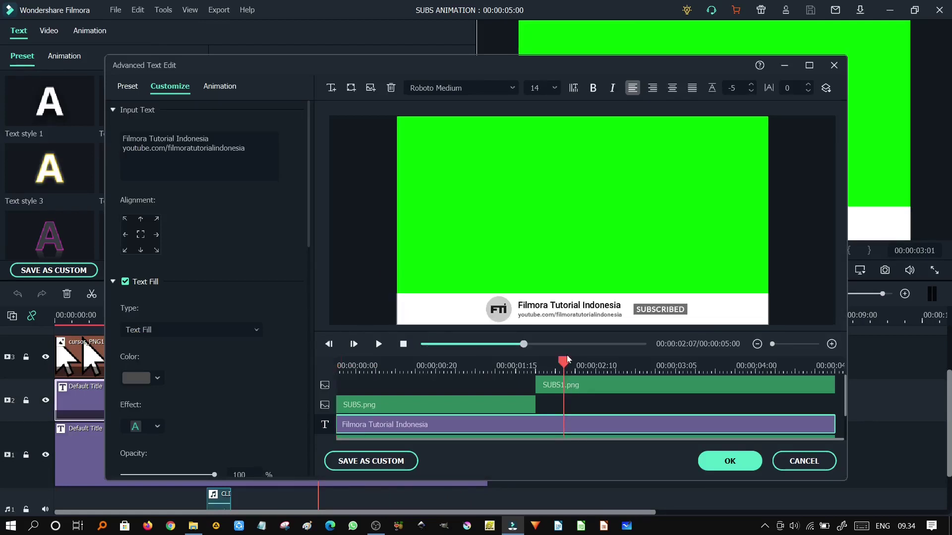
pyautogui.moveTo(564, 362); pyautogui.dragTo(492, 364)
pyautogui.scroll(-1, 426, 409)
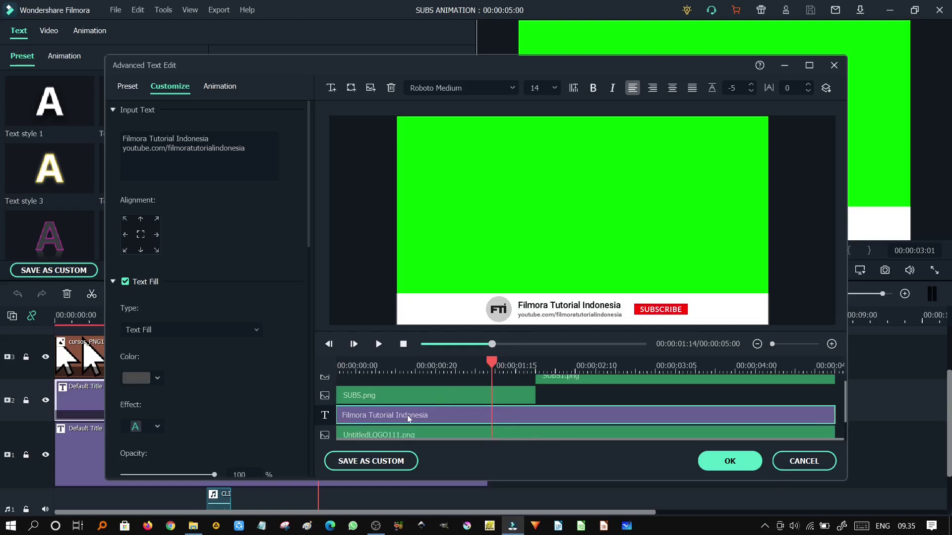
pyautogui.scroll(-2, 400, 428)
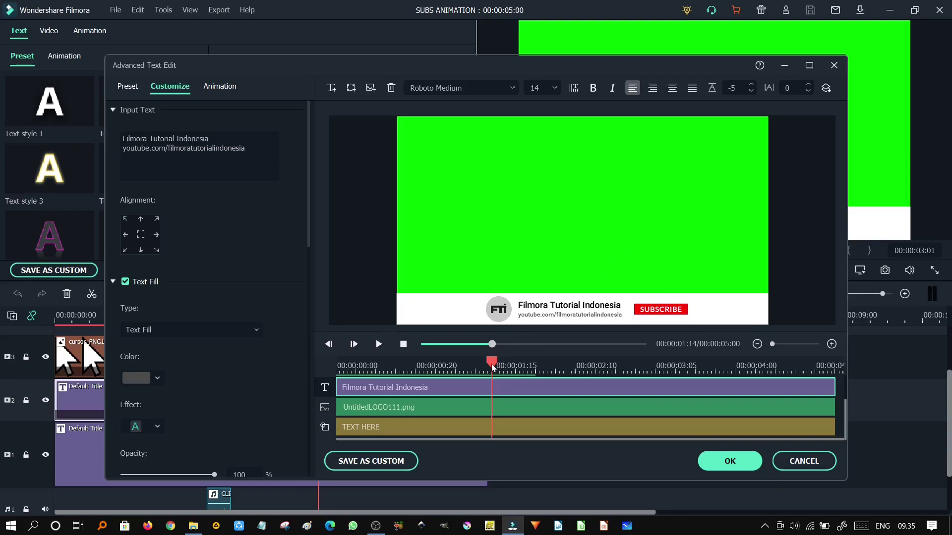
pyautogui.moveTo(491, 366); pyautogui.dragTo(528, 367)
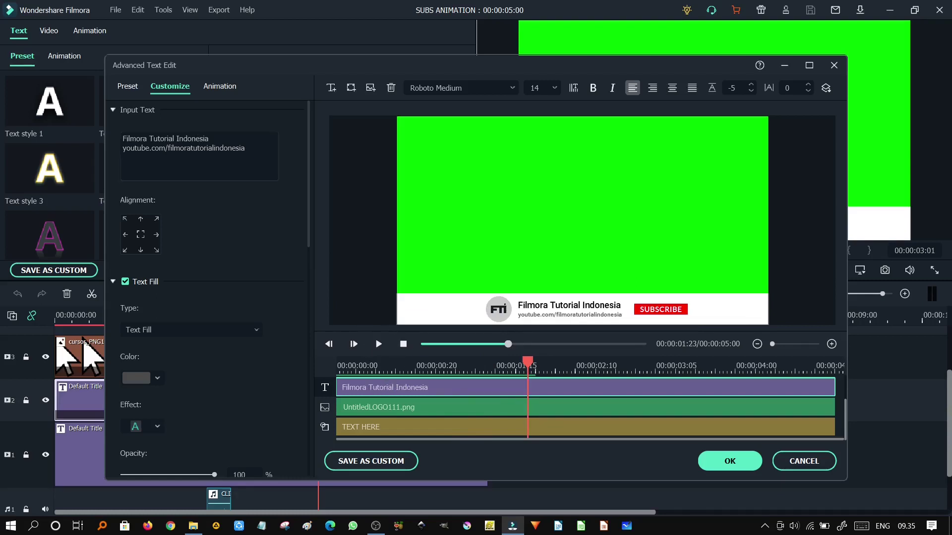
# Step: Replace the channel name in the title's first line with "GadgetIn"
pyautogui.click(209, 138)
pyautogui.press('BackSpace')
pyautogui.press('BackSpace')
pyautogui.press('BackSpace')
pyautogui.press('BackSpace')
pyautogui.press('BackSpace')
pyautogui.press('BackSpace')
pyautogui.press('BackSpace')
pyautogui.press('BackSpace')
pyautogui.press('BackSpace')
pyautogui.press('BackSpace')
pyautogui.press('BackSpace')
pyautogui.press('BackSpace')
pyautogui.press('BackSpace')
pyautogui.press('BackSpace')
pyautogui.press('BackSpace')
pyautogui.press('BackSpace')
pyautogui.press('BackSpace')
pyautogui.press('BackSpace')
pyautogui.press('BackSpace')
pyautogui.press('BackSpace')
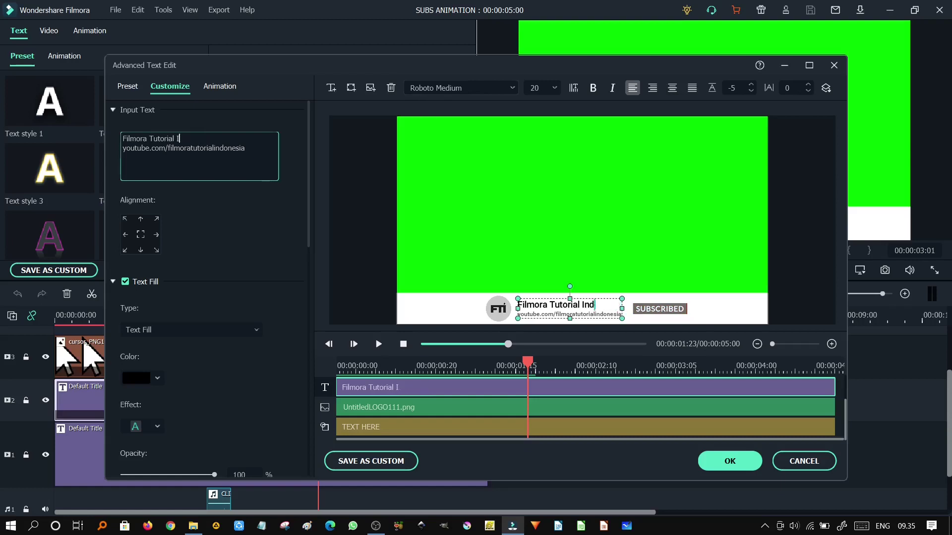
pyautogui.write('Ga')
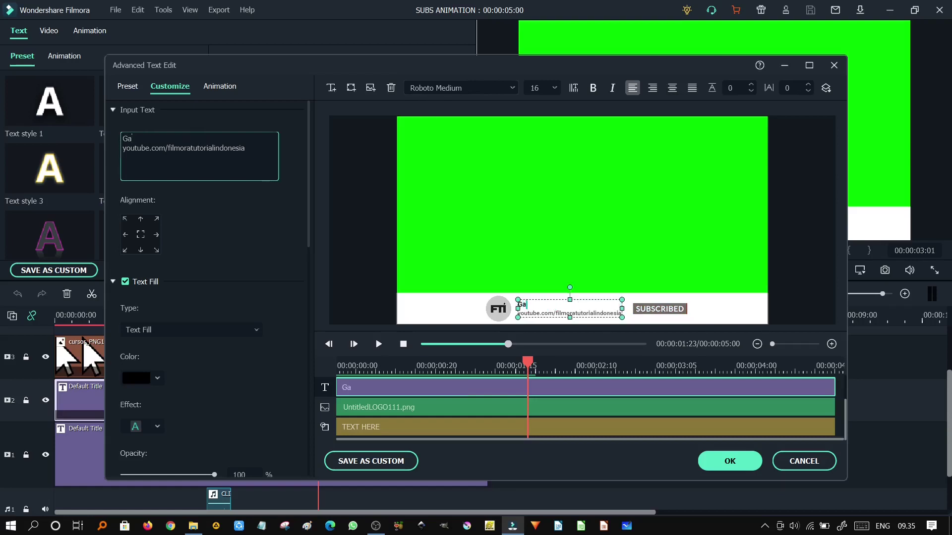
pyautogui.write('dgetIn')
# Step: Change the channel address in the title's second line to "youtube.com/gadgetin"
pyautogui.moveTo(172, 148); pyautogui.dragTo(245, 148)
pyautogui.press('BackSpace')
pyautogui.press('BackSpace')
pyautogui.press('BackSpace')
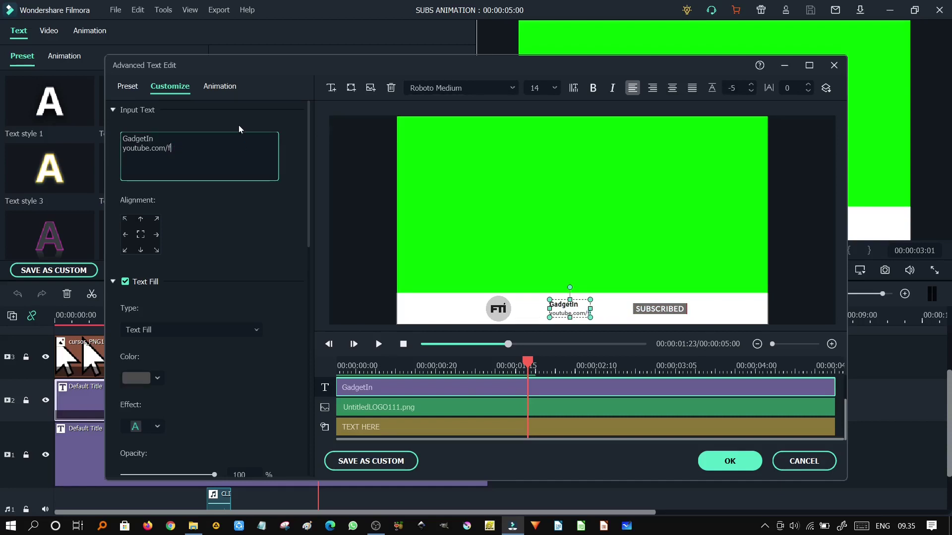
pyautogui.write('gadgetin')
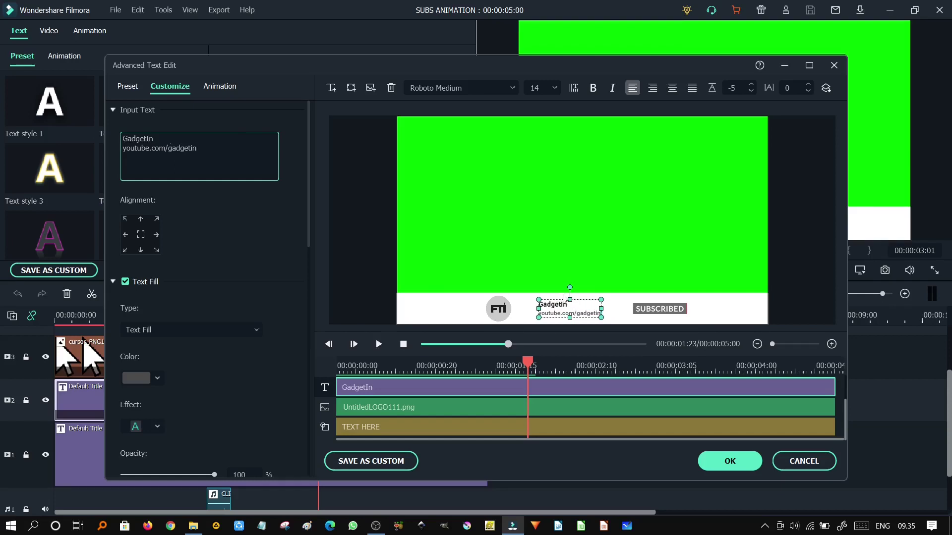
# Step: Set the font size of the "GadgetIn" line to 20 and of the address line to 16
pyautogui.moveTo(154, 139); pyautogui.dragTo(122, 138)
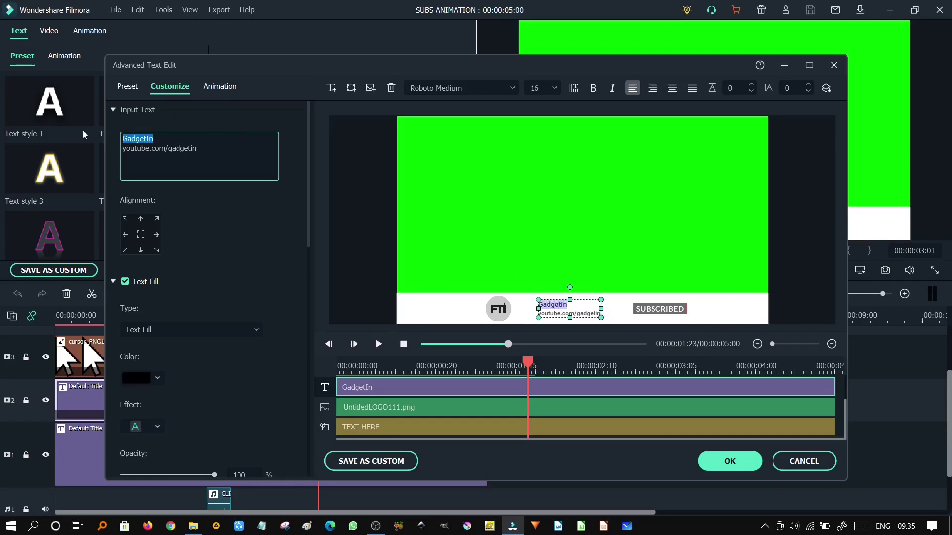
pyautogui.click(555, 92)
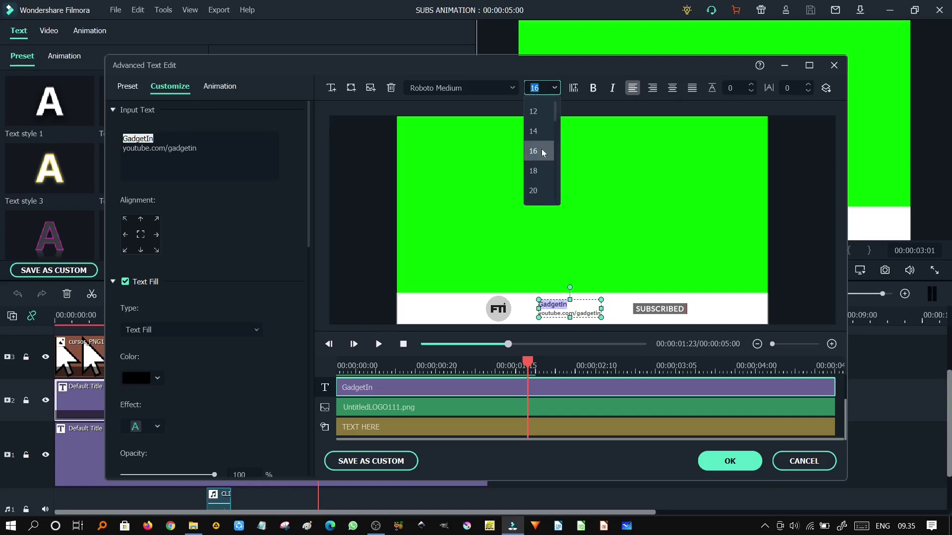
pyautogui.click(542, 191)
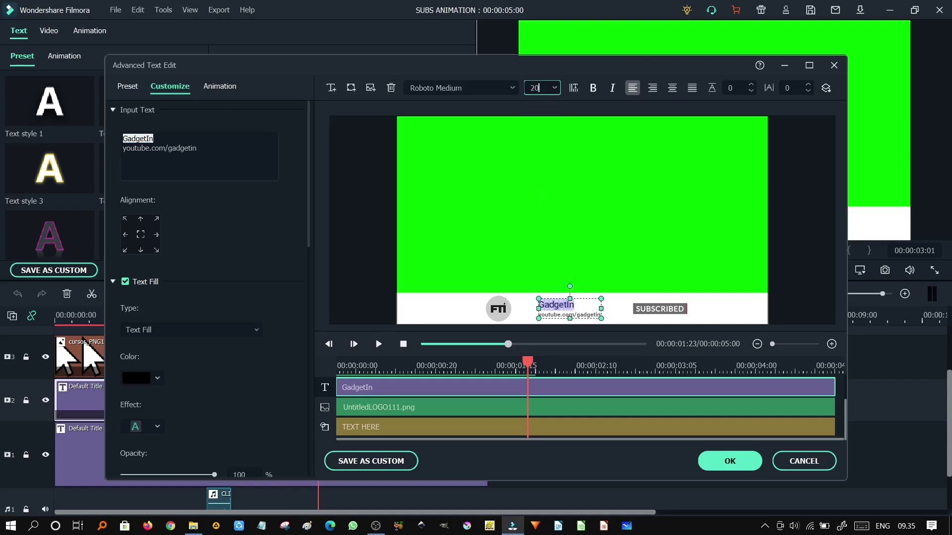
pyautogui.moveTo(198, 148); pyautogui.dragTo(113, 150)
pyautogui.click(555, 89)
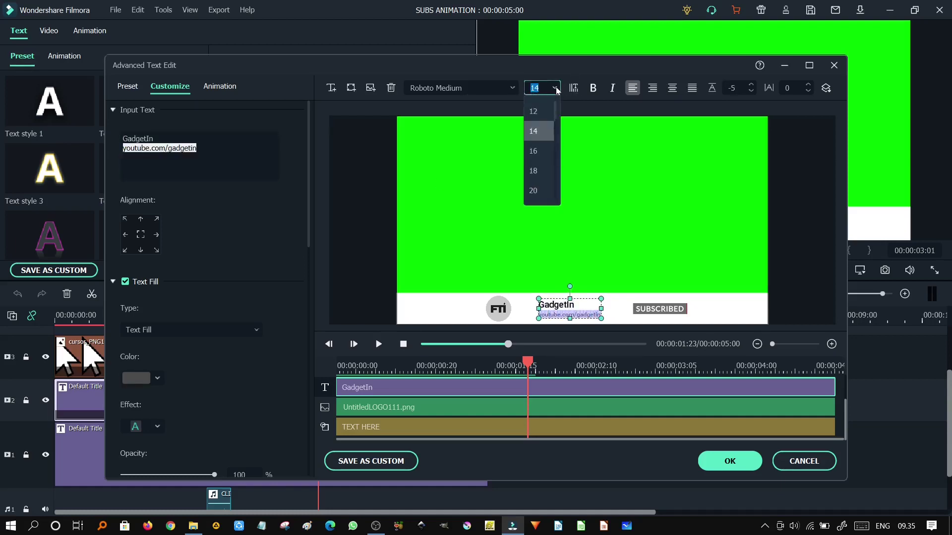
pyautogui.click(541, 151)
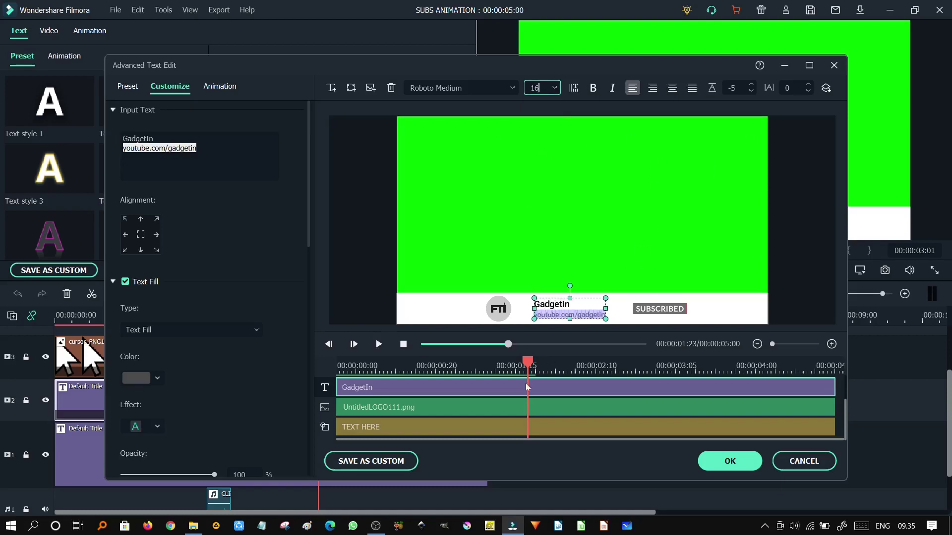
# Step: Shift the channel text slightly right and move the SUBS.png and SUBS1.png button images left, closer to the text
pyautogui.moveTo(526, 387); pyautogui.dragTo(520, 387)
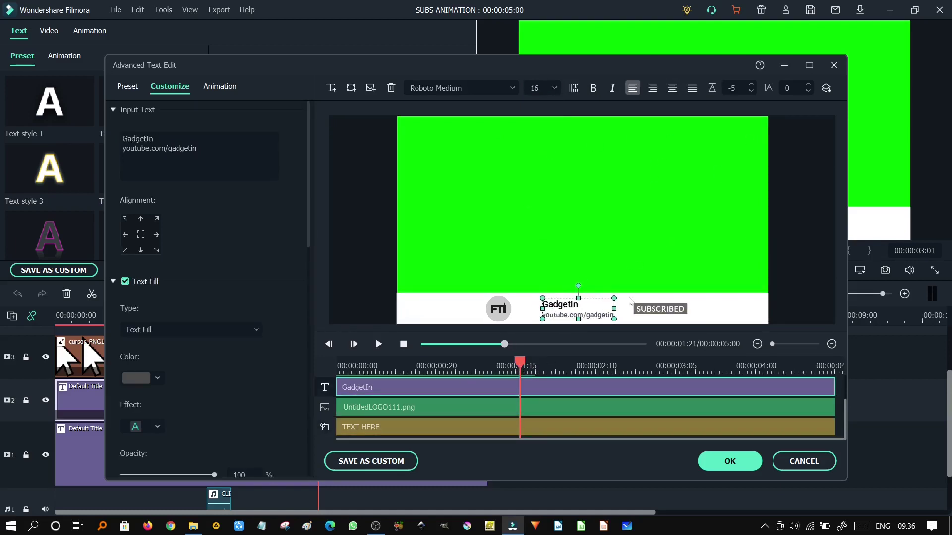
pyautogui.scroll(2, 596, 400)
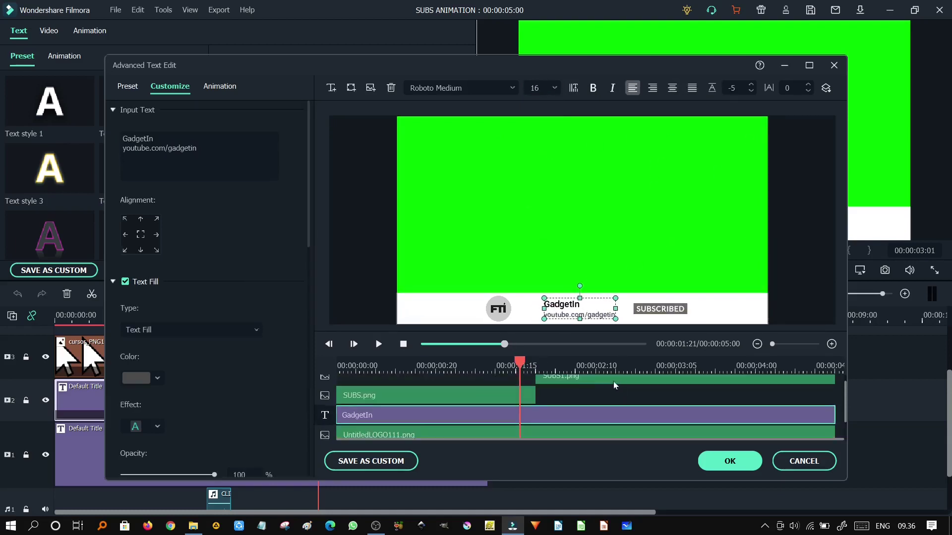
pyautogui.click(432, 403)
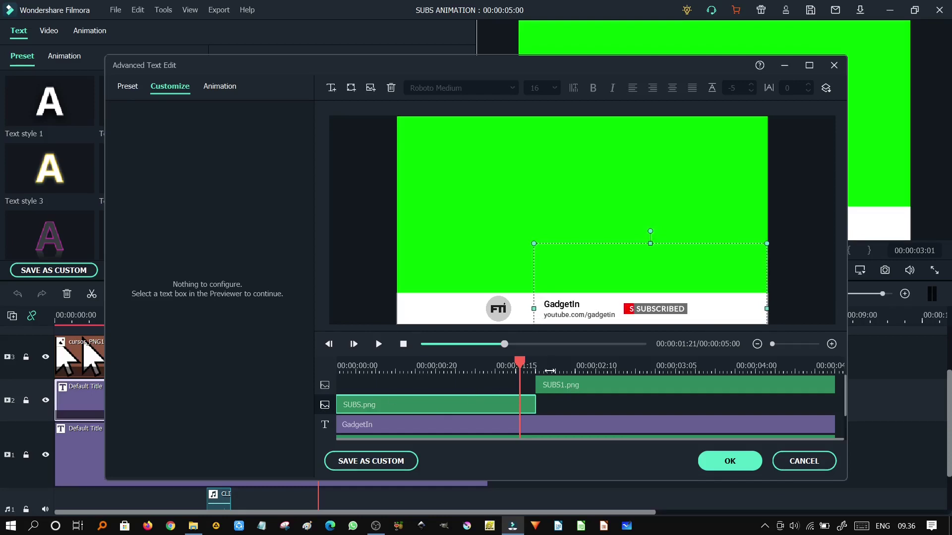
pyautogui.click(568, 388)
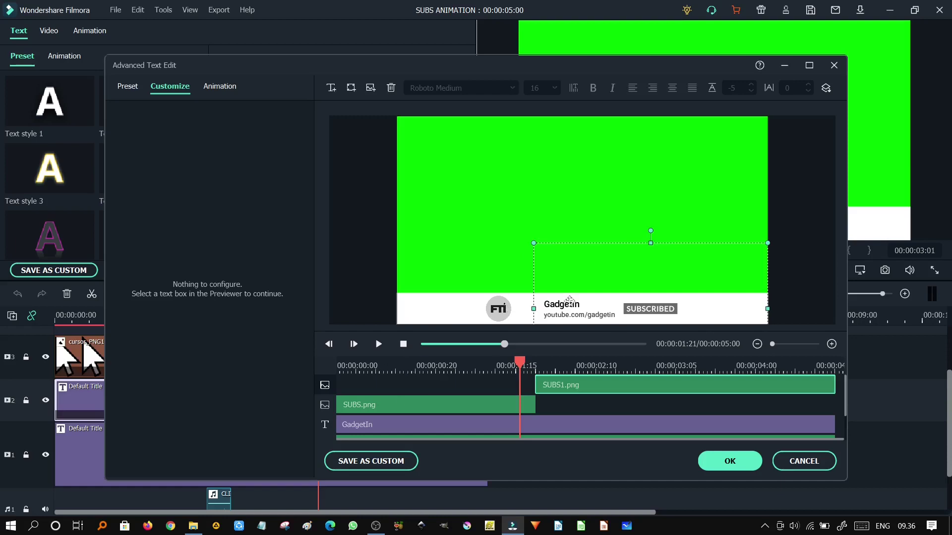
# Step: Move the UntitledLOGO111.png logo right until it sits close beside the channel text
pyautogui.scroll(-2, 411, 400)
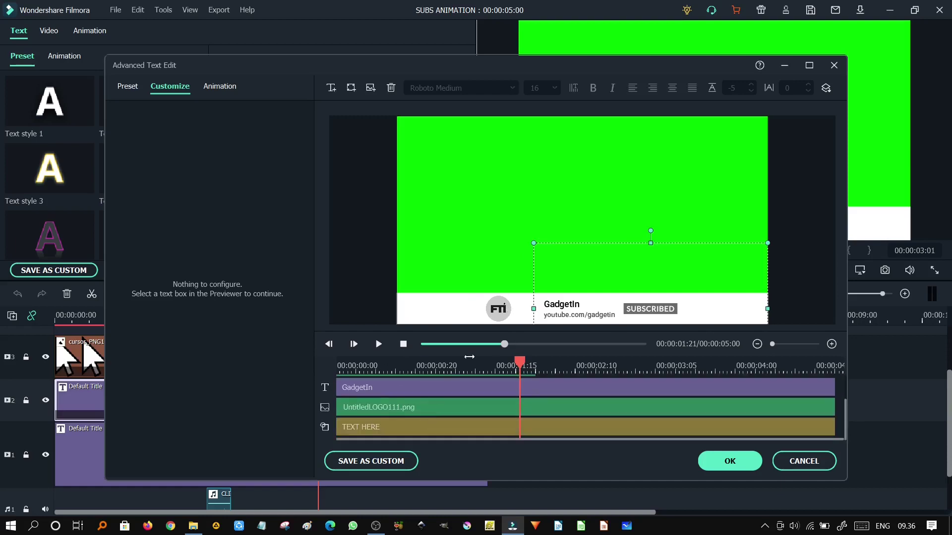
pyautogui.click(439, 407)
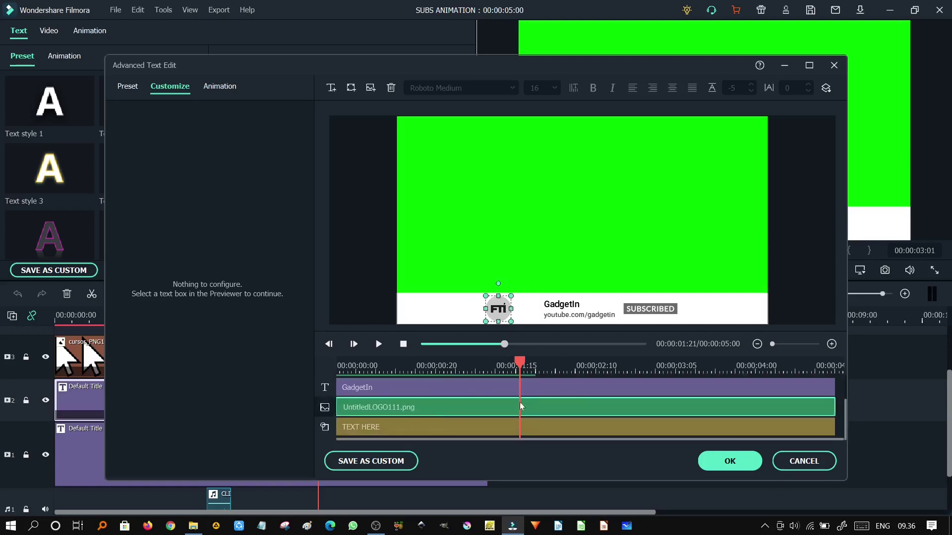
pyautogui.press('Right')
pyautogui.press('Right')
pyautogui.press('Right')
pyautogui.press('Right')
pyautogui.press('Right')
pyautogui.press('Right')
pyautogui.press('Right')
pyautogui.press('Right')
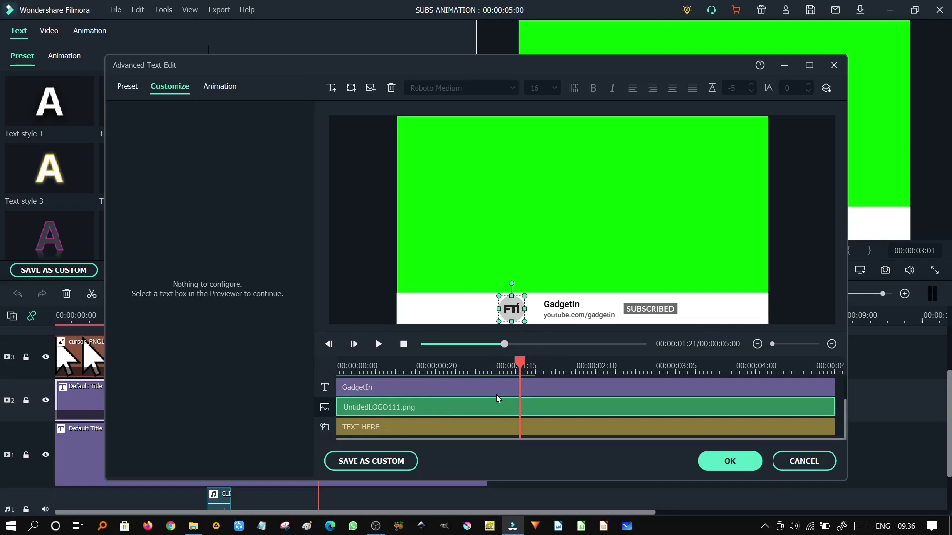
pyautogui.press('Right')
pyautogui.press('Right')
pyautogui.press('Right')
pyautogui.press('Right')
pyautogui.press('Right')
pyautogui.press('Right')
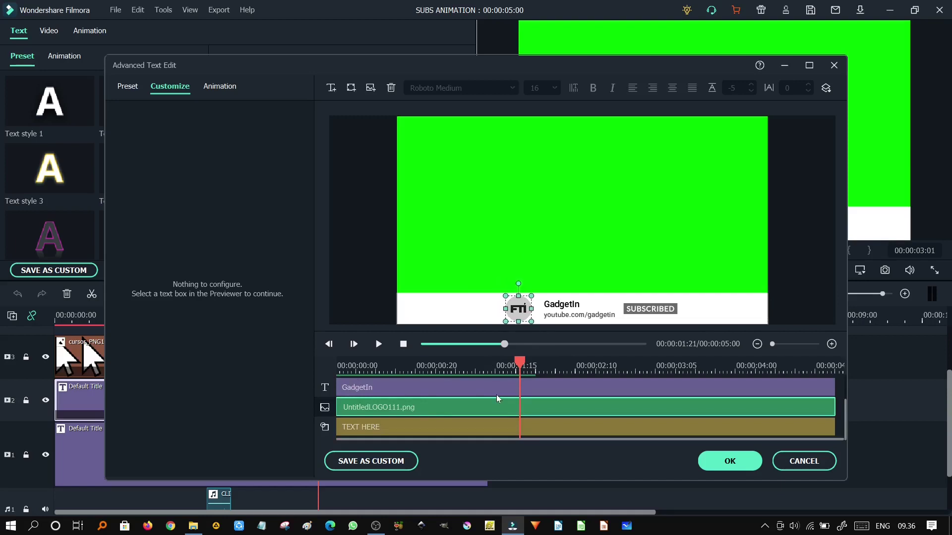
pyautogui.press('Right')
pyautogui.press('Right')
pyautogui.press('Right')
pyautogui.press('Right')
pyautogui.press('Right')
pyautogui.press('Right')
pyautogui.press('Right')
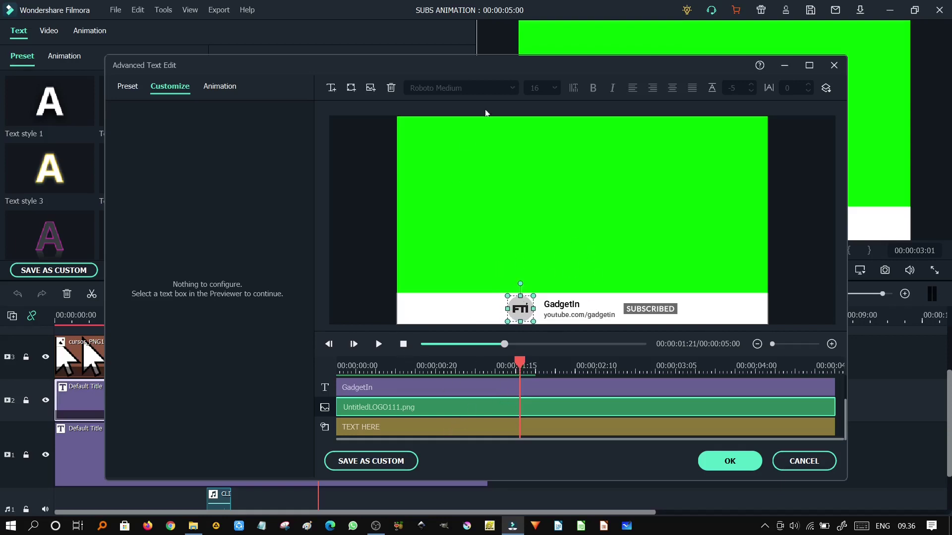
# Step: Insert the circular gadgetinlogo image from the Downloads folder into the title
pyautogui.click(371, 88)
pyautogui.click(236, 176)
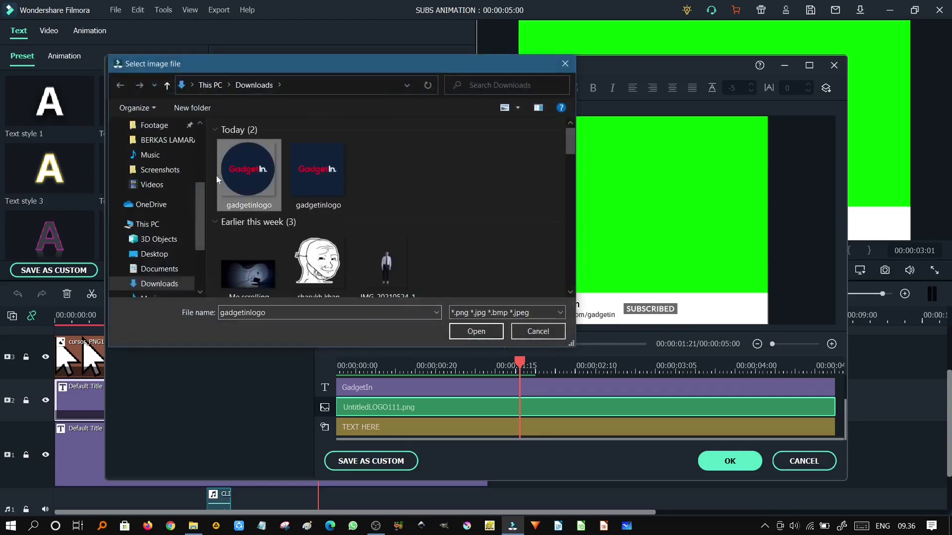
pyautogui.click(476, 331)
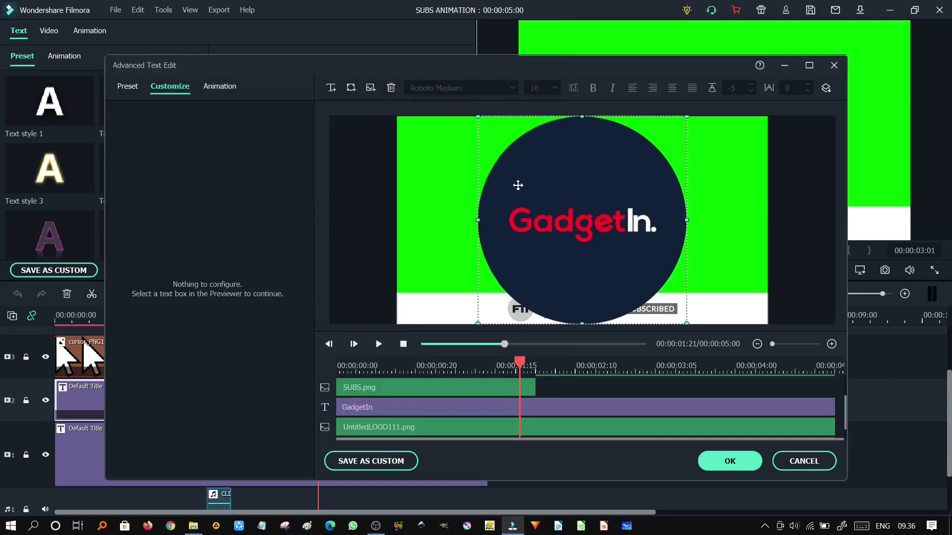
# Step: Shrink the circular GadgetIn logo and place it exactly over the old FTI logo beside the channel text
pyautogui.moveTo(480, 123); pyautogui.dragTo(539, 182)
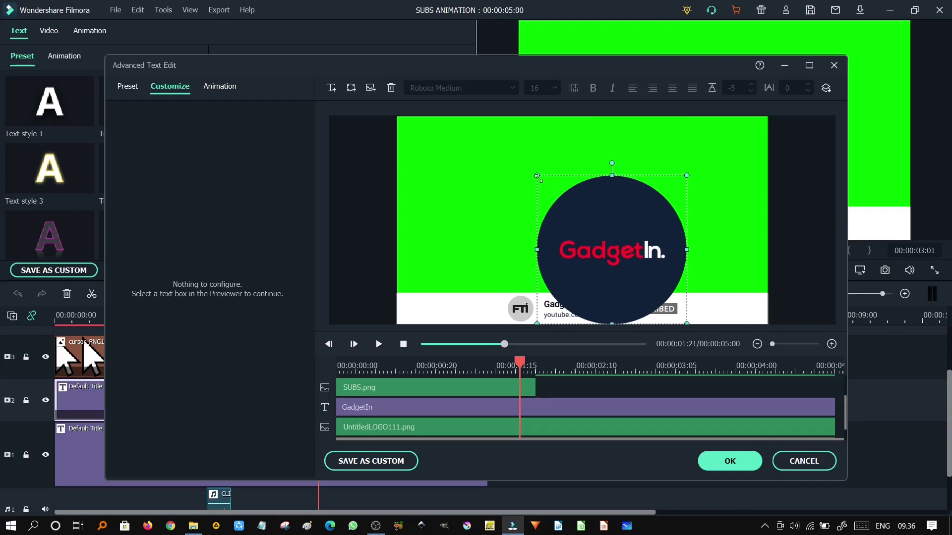
pyautogui.moveTo(547, 183); pyautogui.dragTo(576, 208)
pyautogui.moveTo(624, 254); pyautogui.dragTo(513, 255)
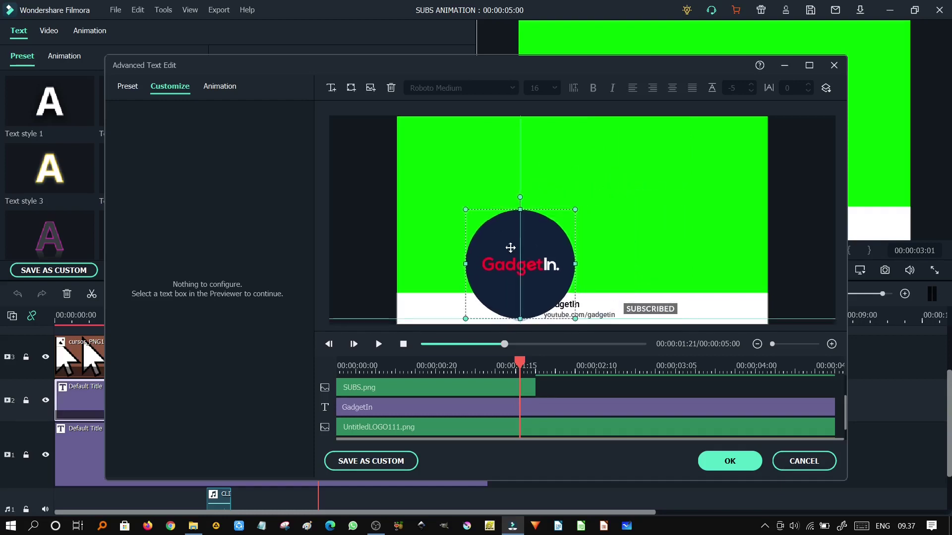
pyautogui.moveTo(472, 214); pyautogui.dragTo(536, 322)
# Step: Check the title at the frame with the red SUBSCRIBE button and apply the title edits back to the project
pyautogui.click(516, 370)
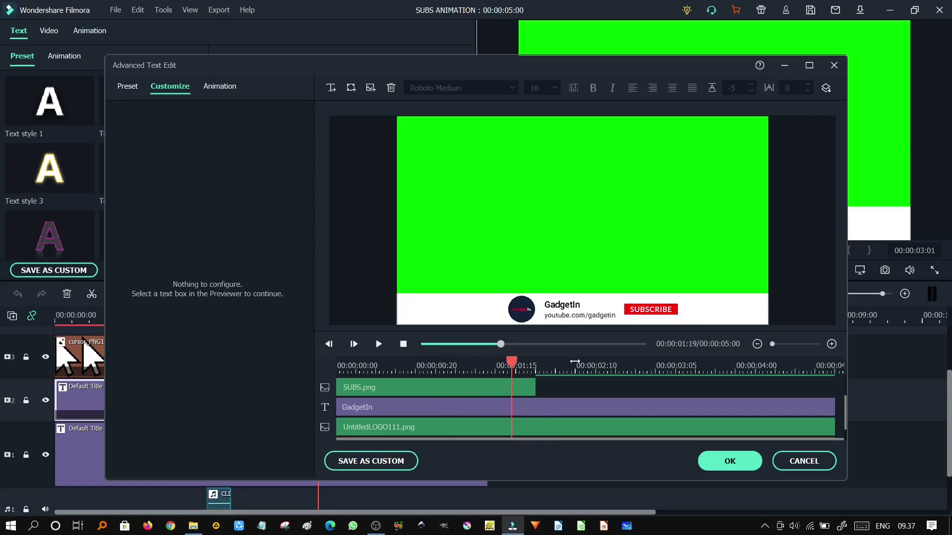
pyautogui.click(730, 461)
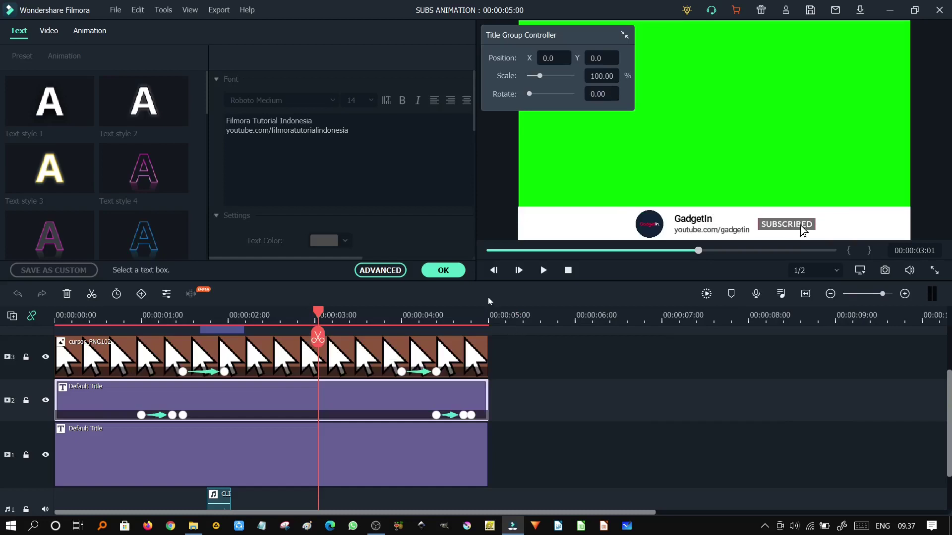
pyautogui.click(442, 269)
# Step: Play the finished subscribe animation from the beginning in full screen, then return to the editor
pyautogui.moveTo(677, 252); pyautogui.dragTo(473, 257)
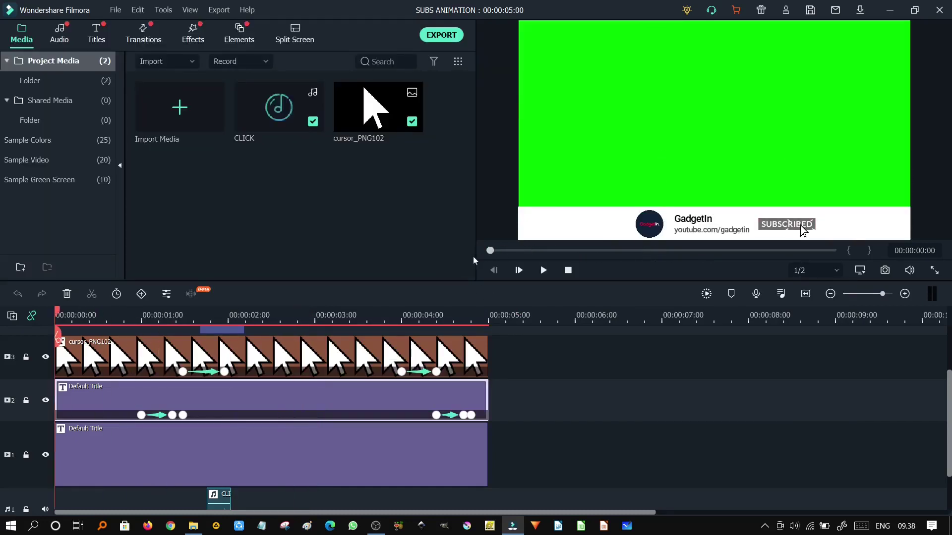
pyautogui.click(932, 270)
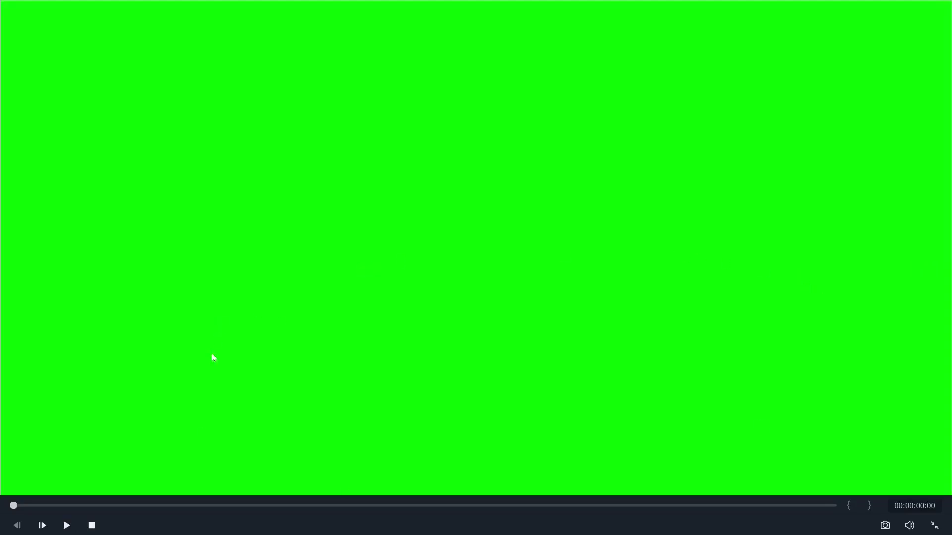
pyautogui.click(67, 525)
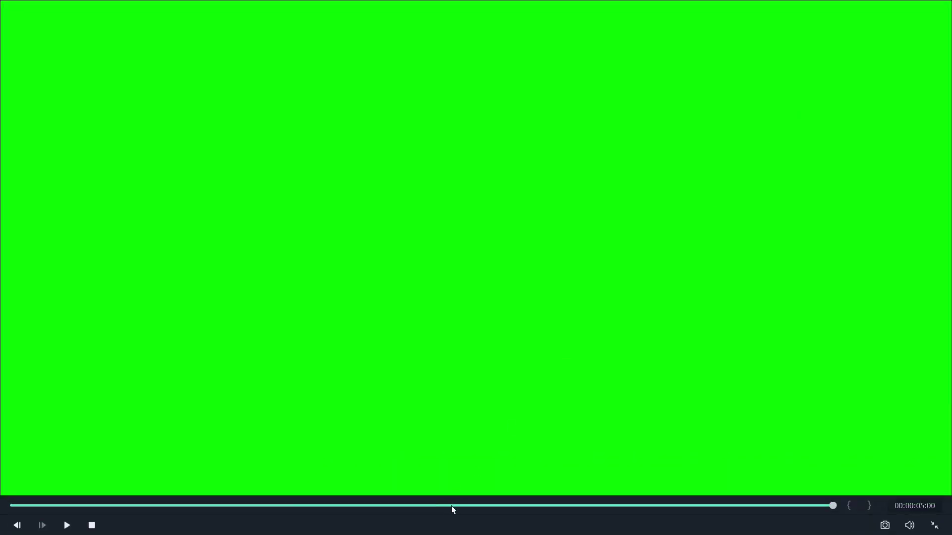
pyautogui.moveTo(451, 506); pyautogui.dragTo(405, 506)
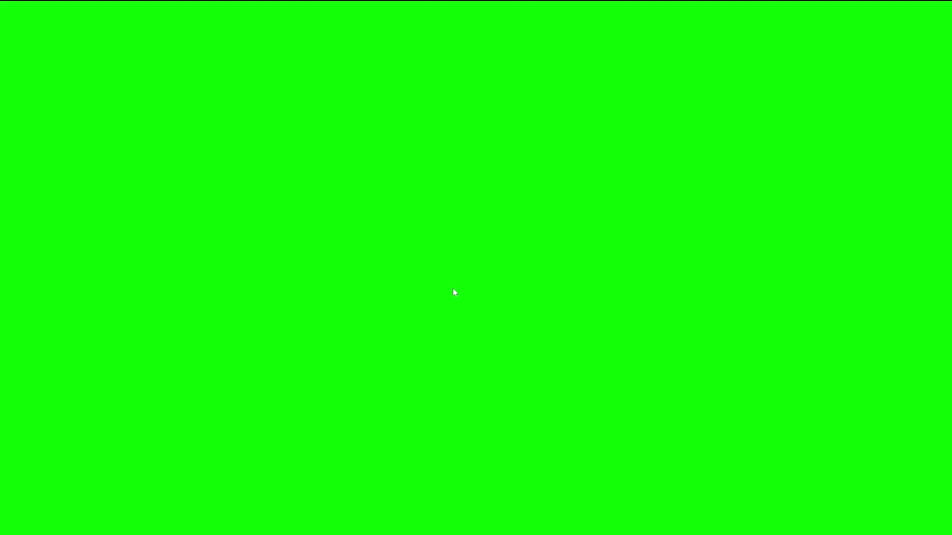
pyautogui.press('Escape')
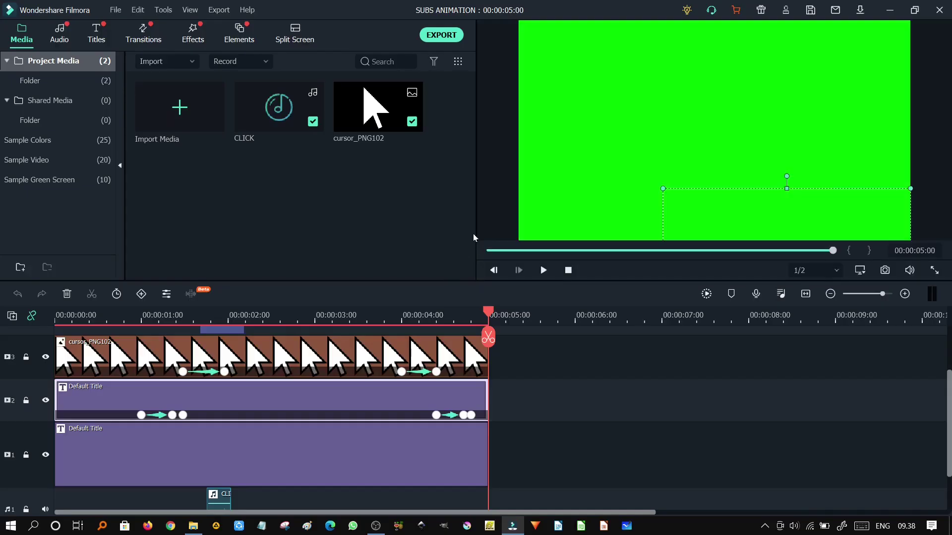